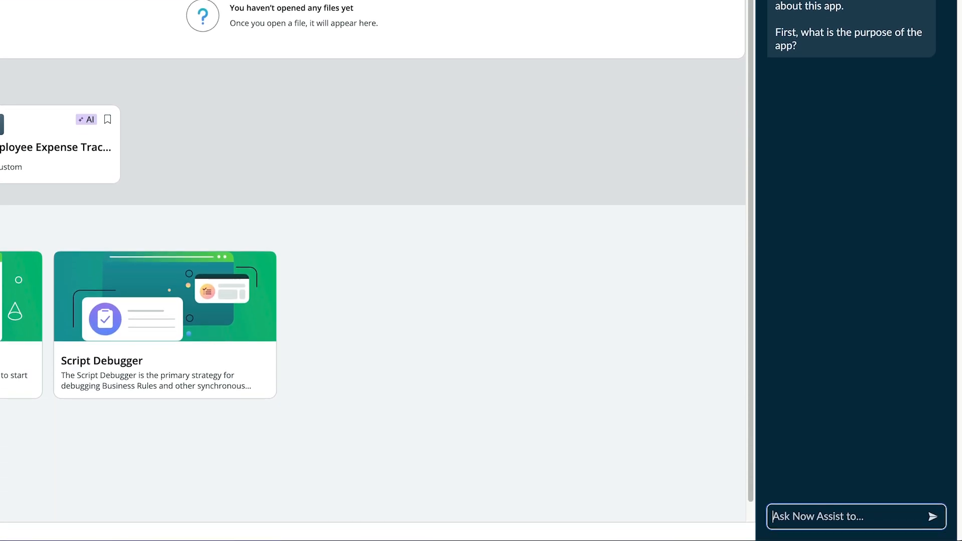
Tell Now Assist the app manages employee PTO data, is named ACME Personal Time Off, and tracks all of the suggested information.
text(I'd like to manage employee PTO data. Name the application ACME Personal Time Off)
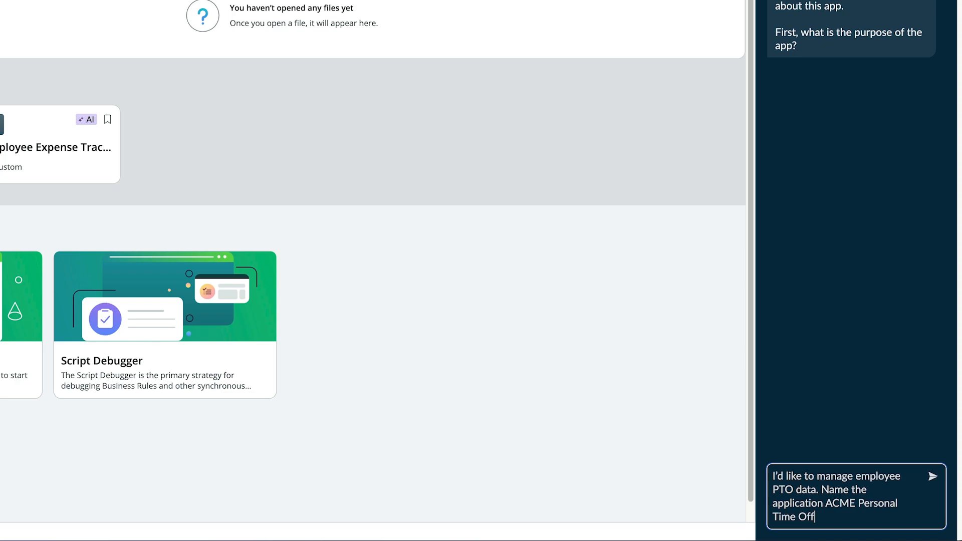
key(Return)
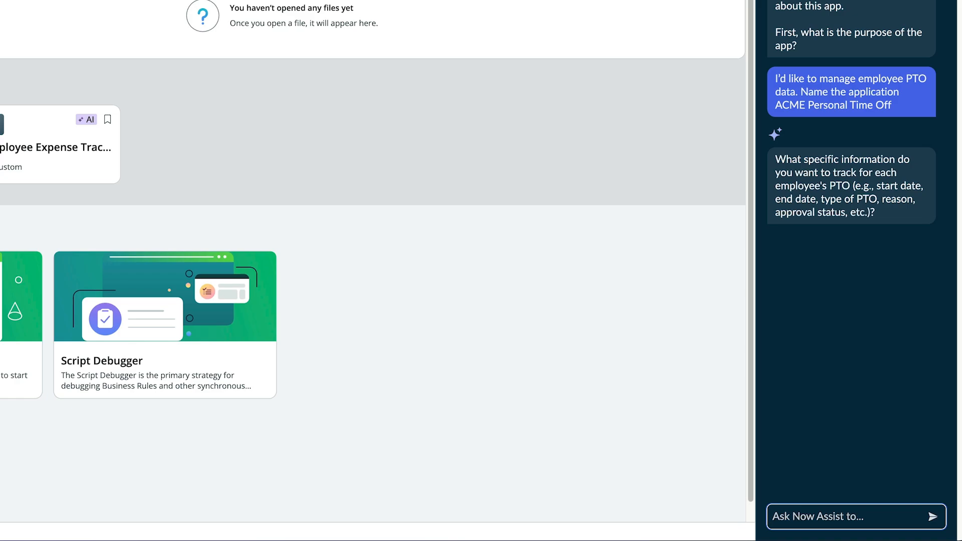
text(All of those)
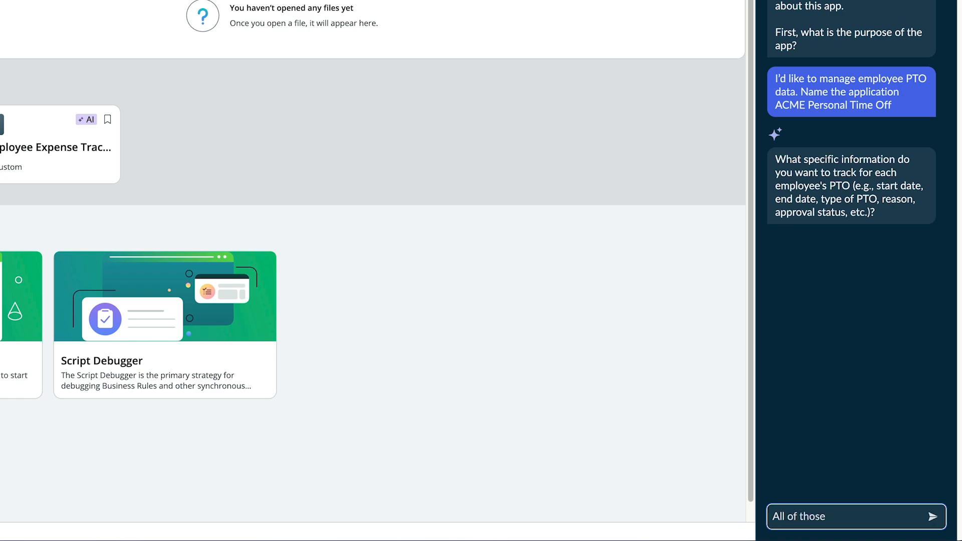
key(Return)
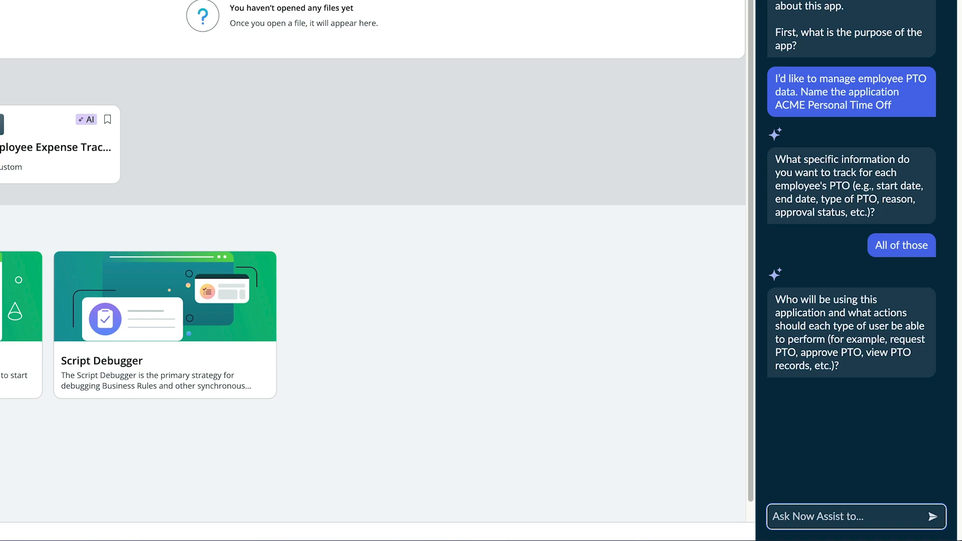
Specify that employees can enter PTO requests, their managers can approve or reject them, and admins can view PTO data companywide.
text(Employees can enter PTO requests. Their managers can approve or reject their requests. And finally admins can view PTO data companywide)
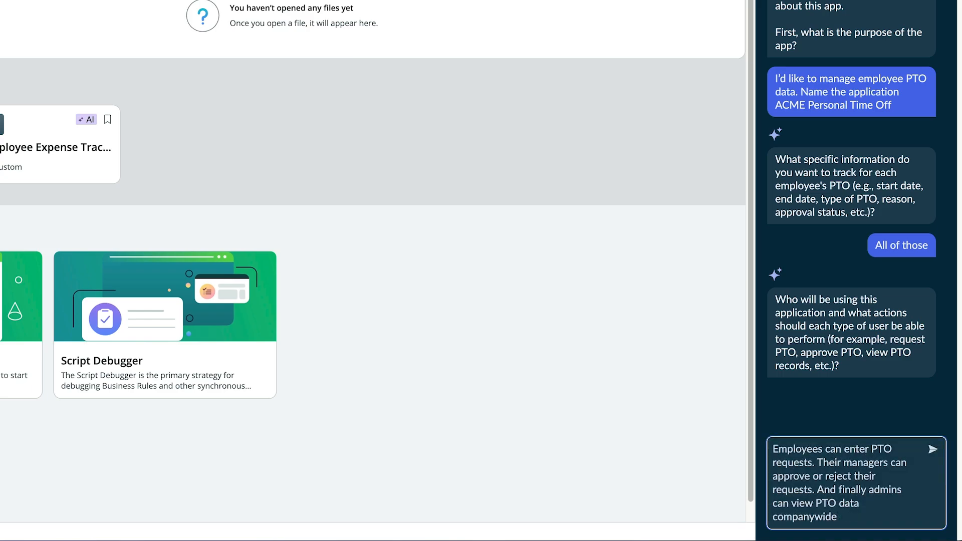
key(Return)
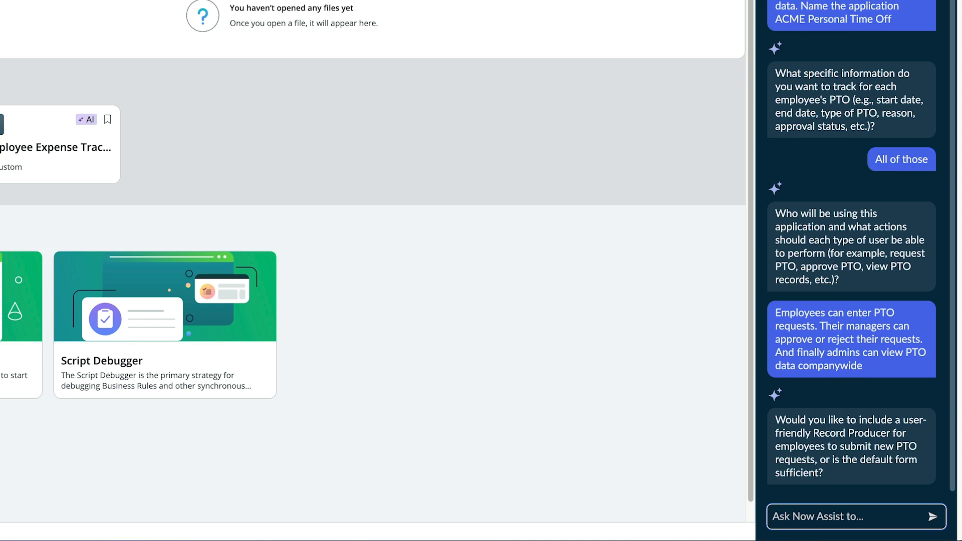
Accept a Record Producer for submitting new PTO requests and decline automated notifications.
text(Yes)
key(Return)
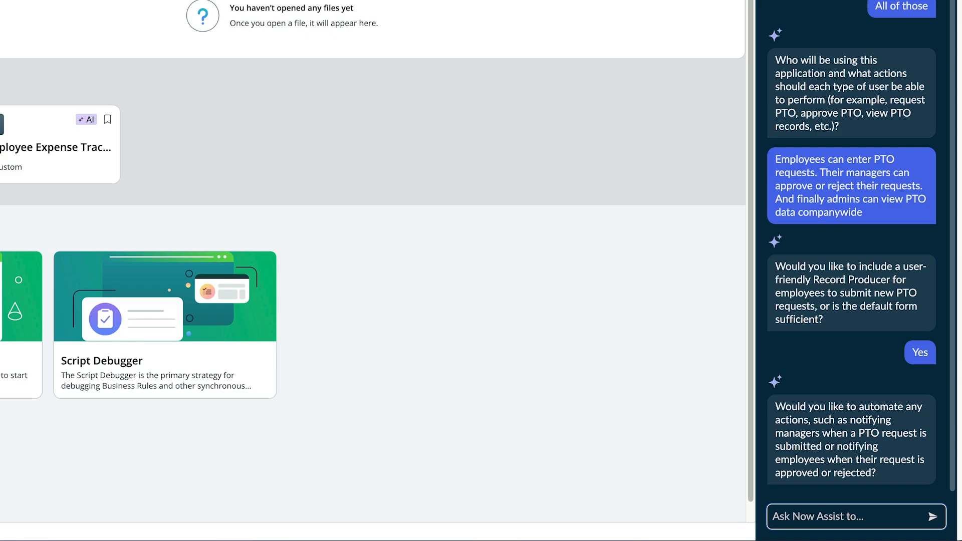
text(No)
key(Return)
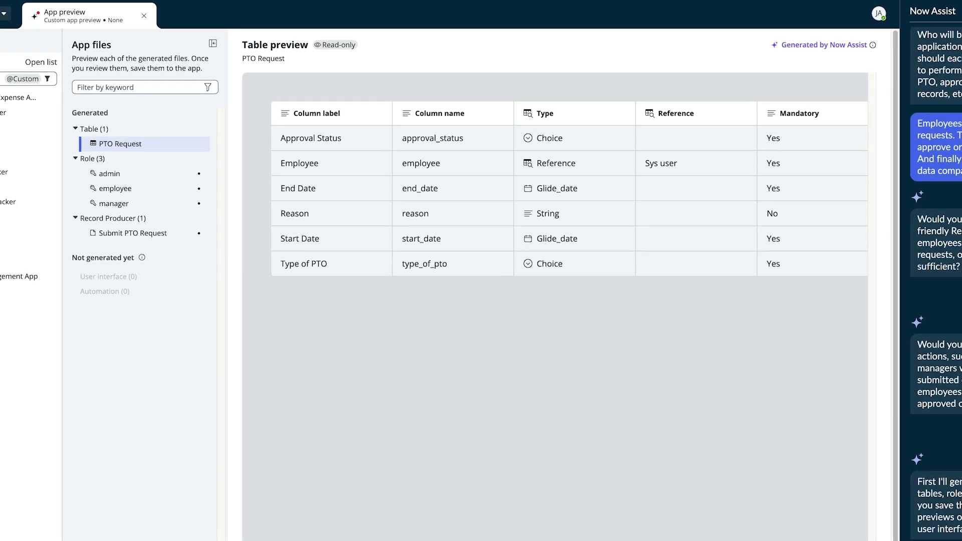
Review the generated previews of the admin, employee and manager roles and the Submit PTO Request record producer.
click(107, 172)
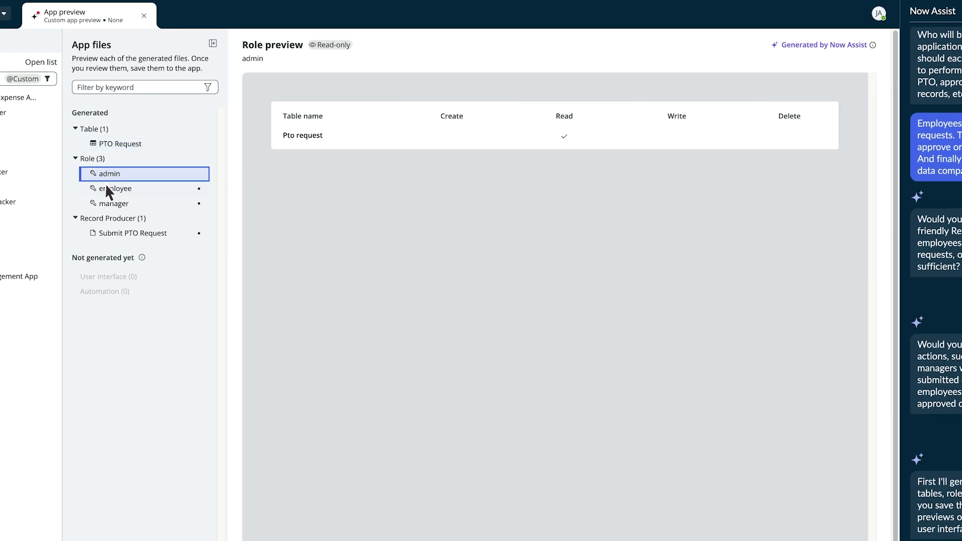
click(107, 189)
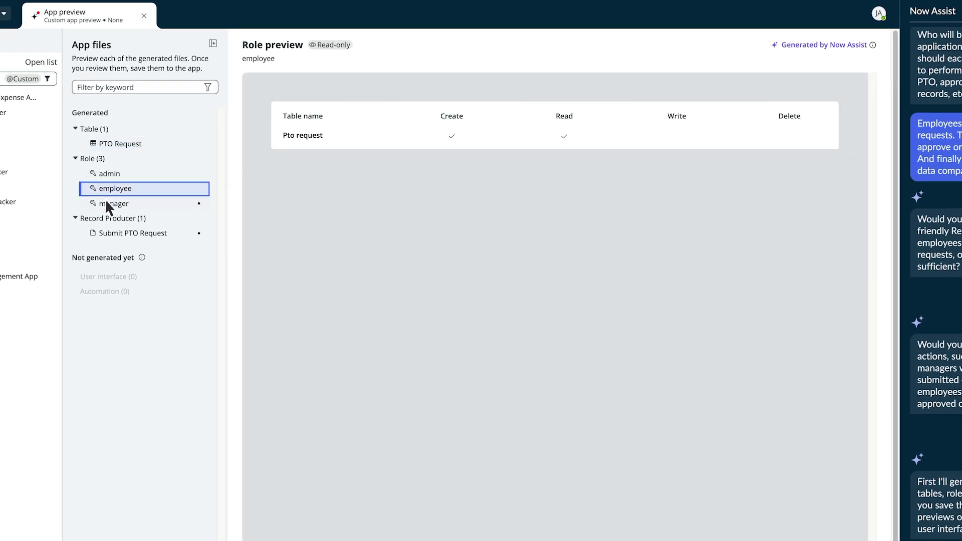
click(105, 201)
click(116, 234)
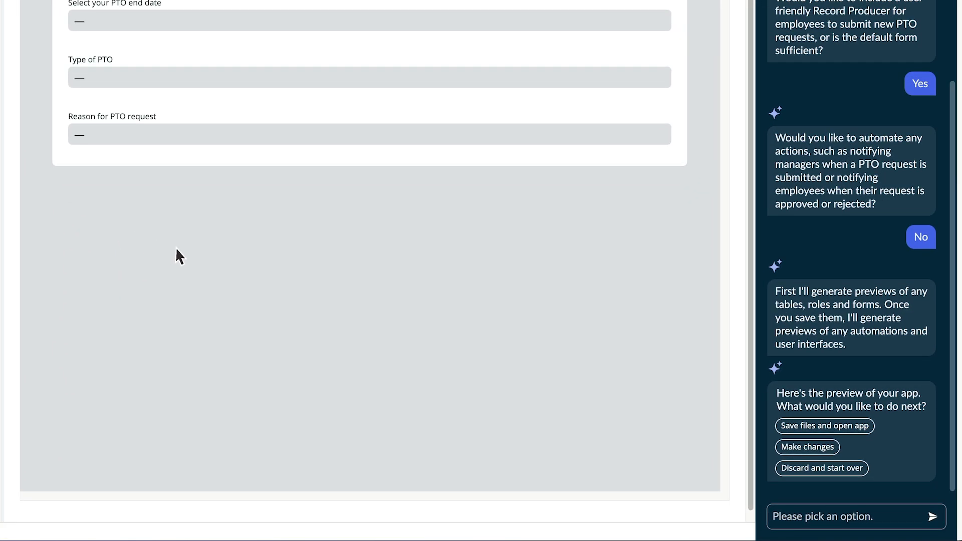
Request a change allowing employees to edit a PTO request if it's not yet approved, and save the files and open the app.
click(807, 446)
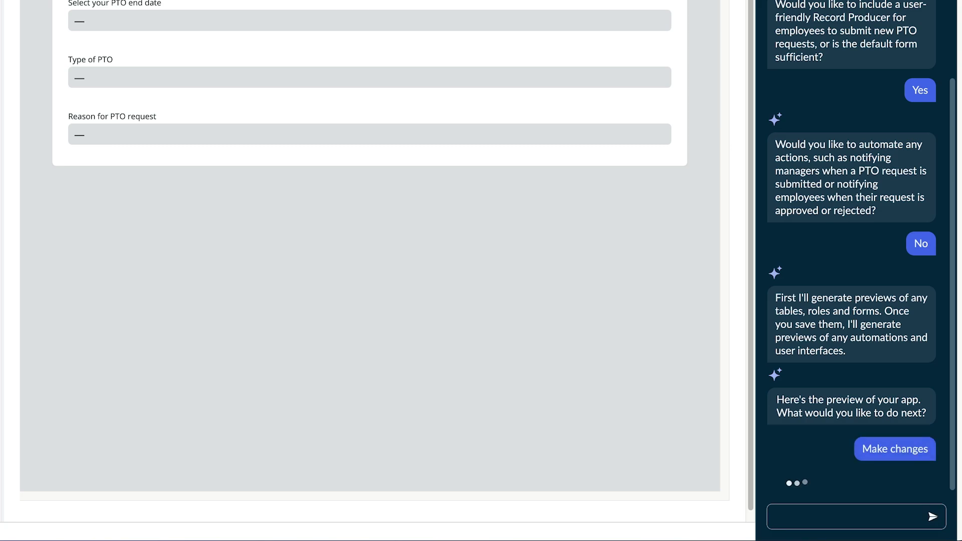
text(Allow employees to edit a PTO request if it’s not yet approved)
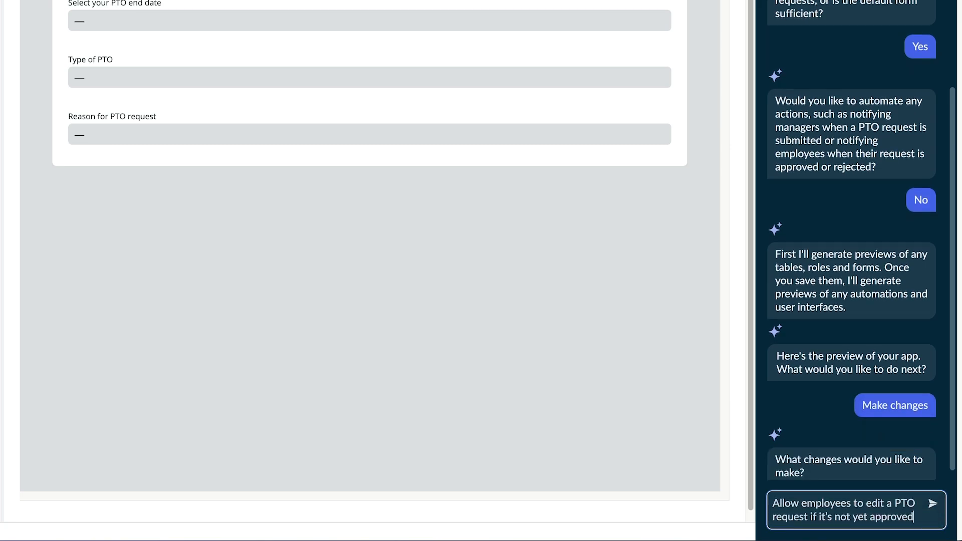
key(Return)
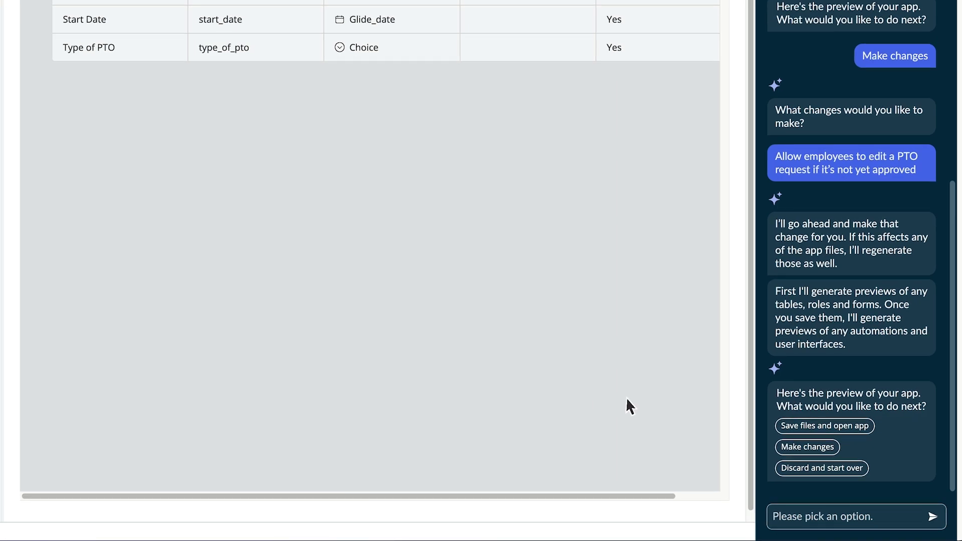
click(827, 425)
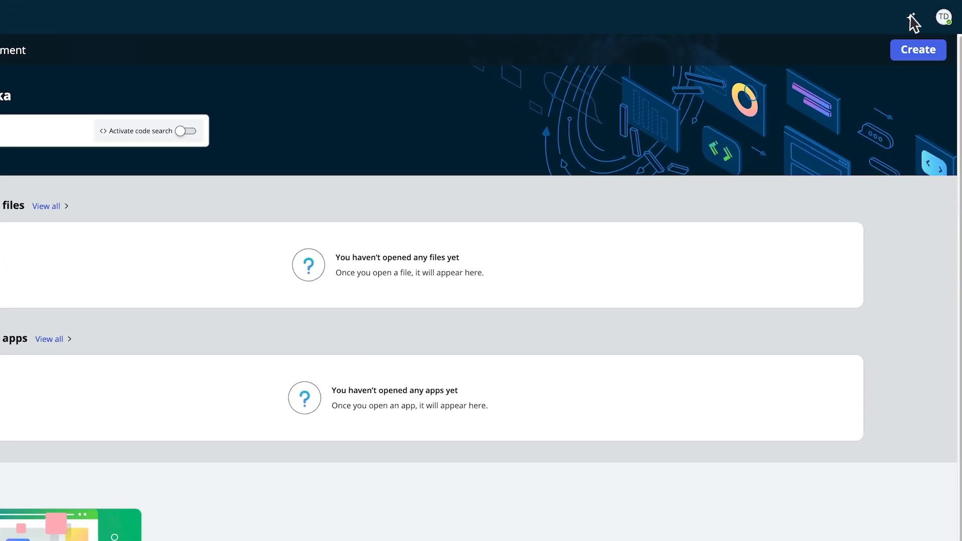
Open and pin the Now Assist chat, choosing ACME Personal Time Off as the application to edit.
click(912, 22)
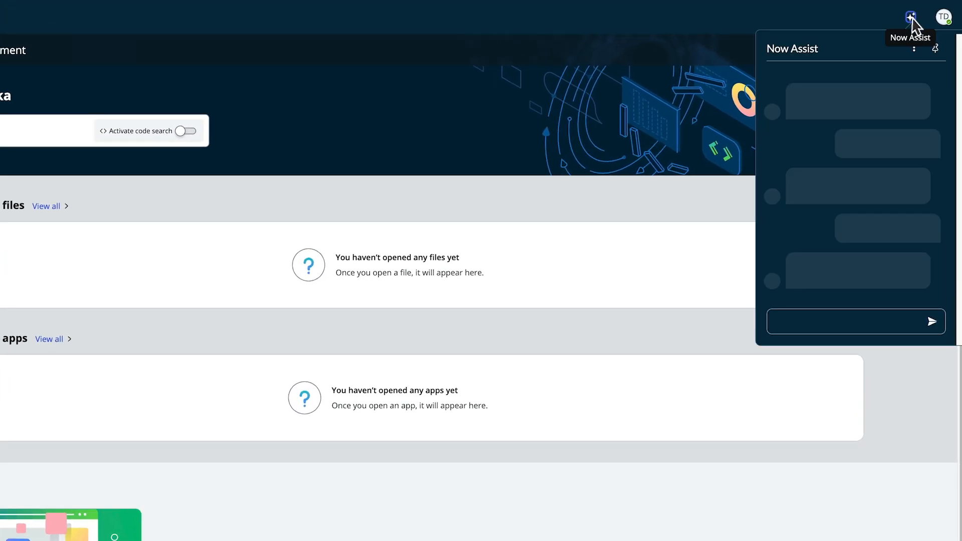
click(935, 52)
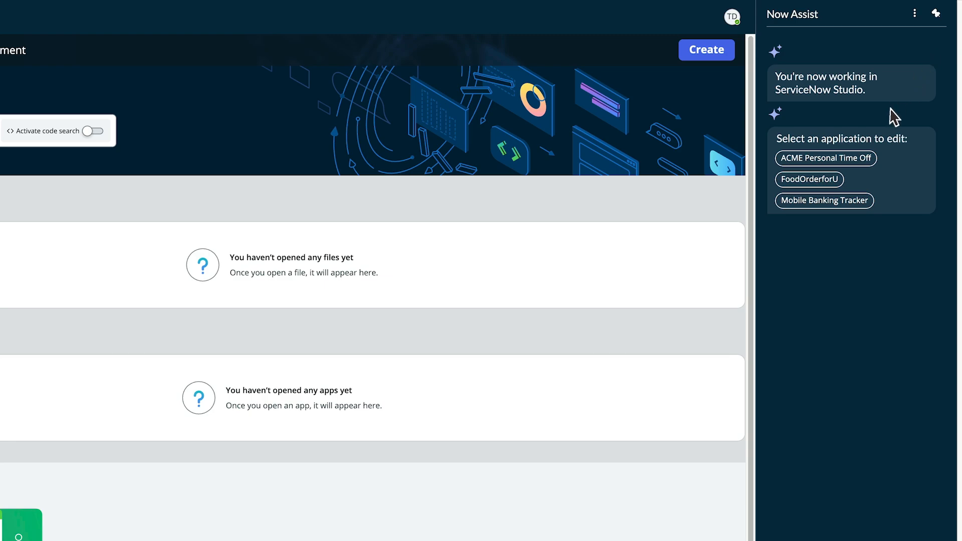
click(859, 156)
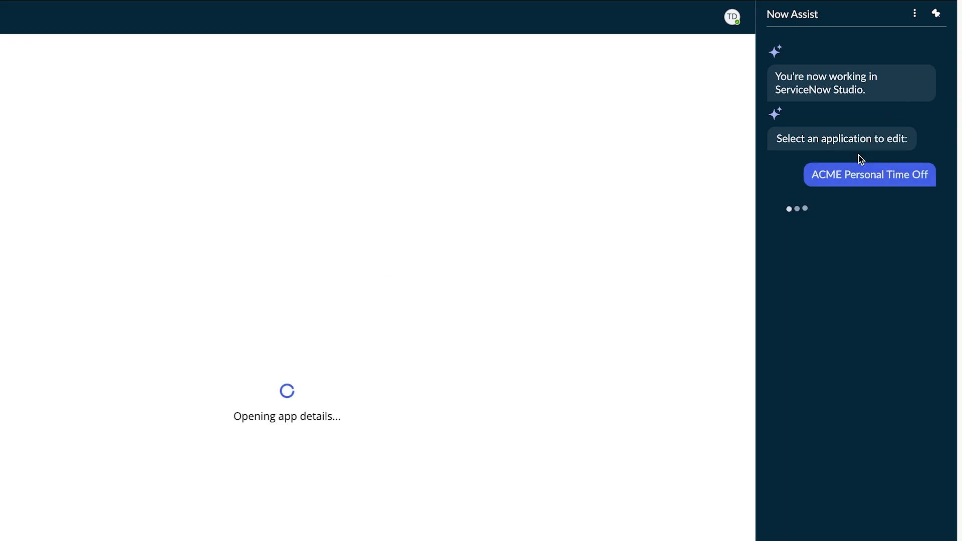
Ask Now Assist to add an "Approval request form" to the application.
text(AppApp)
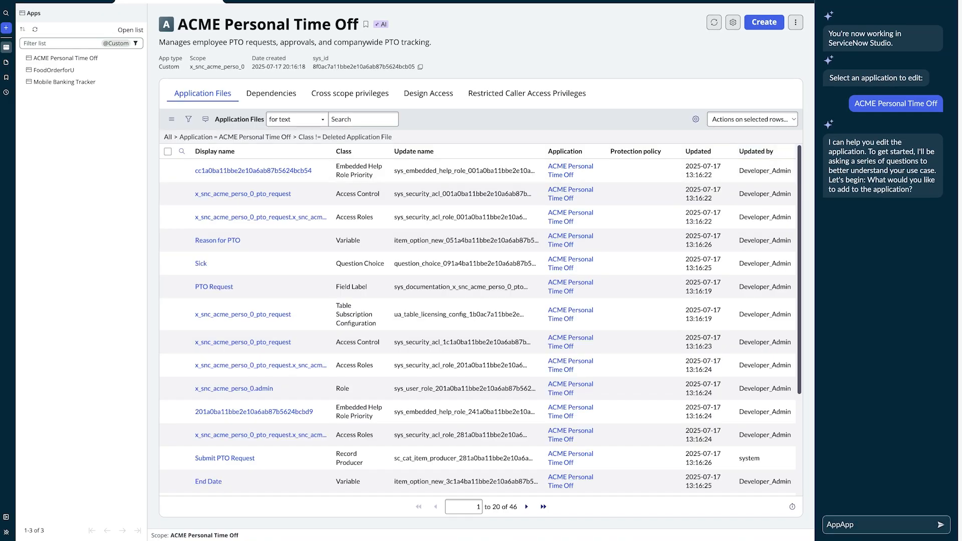
key(BackSpace)
key(BackSpace)
key(BackSpace)
text(roval)
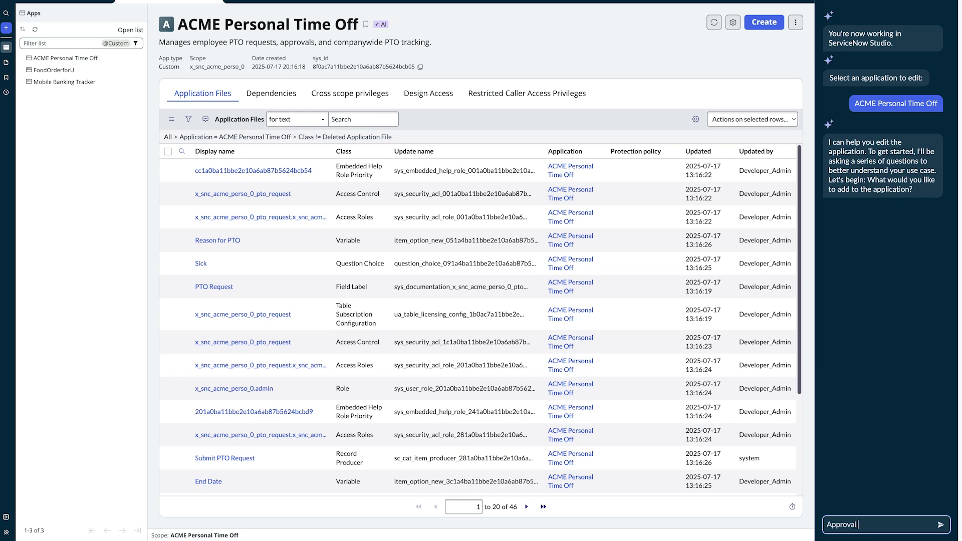
text( request form)
key(Return)
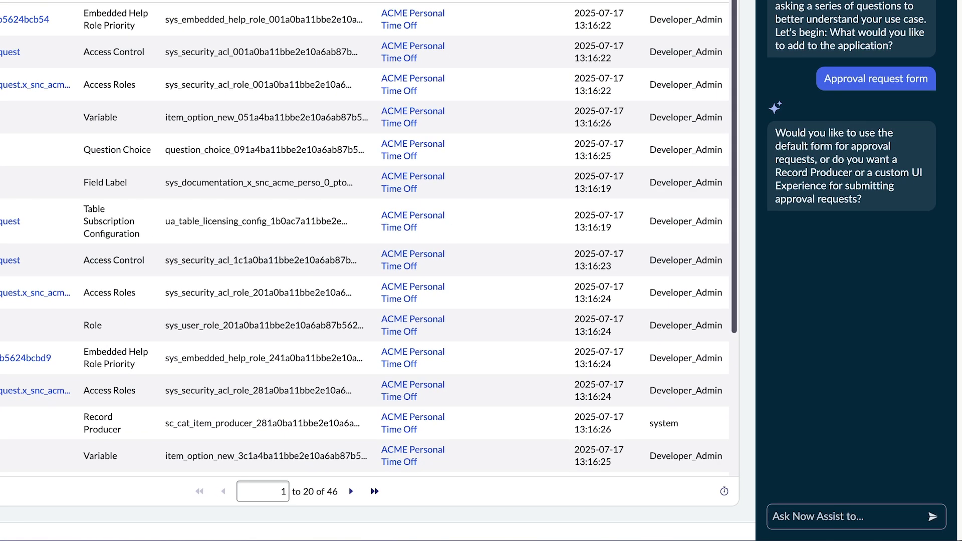
Answer that the default form is fine for approval requests and that the existing form is meant.
text(Defaul)
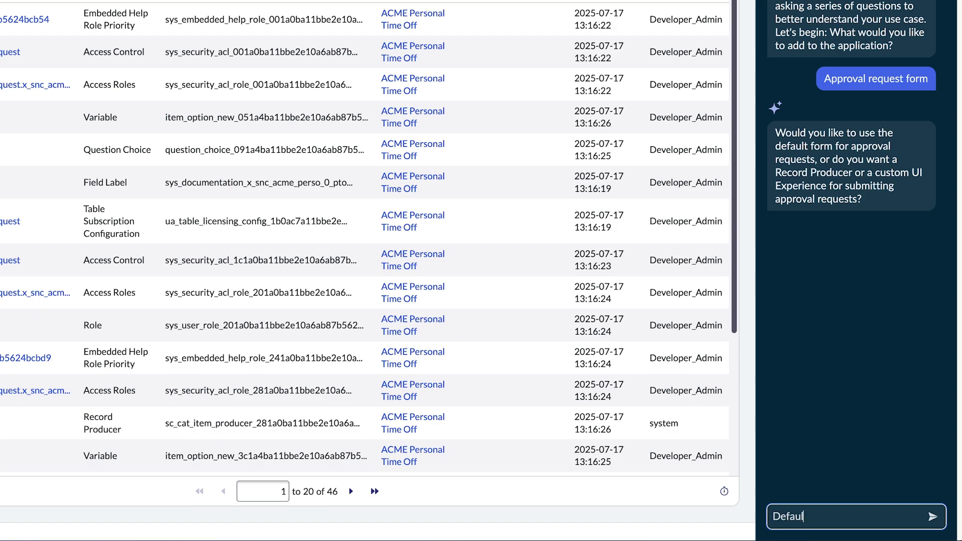
text(t is fine)
key(Return)
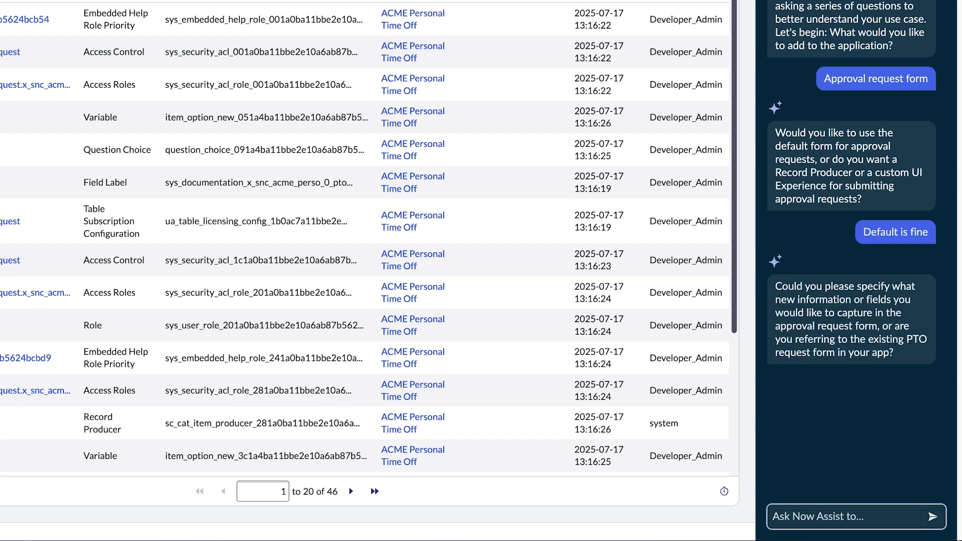
text(Existing form)
key(Return)
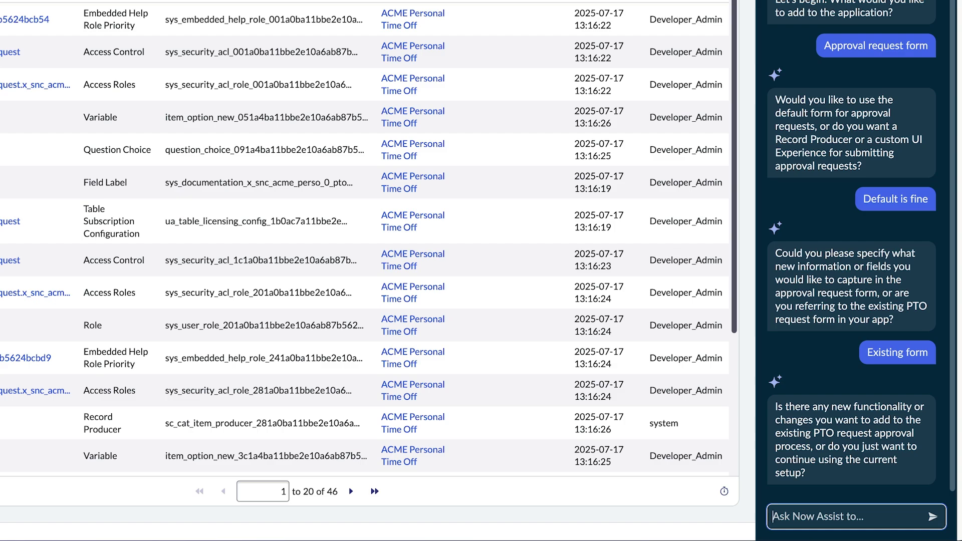
Request automation policies for PTO approvals that email managers a reminder when a request has been pending for more than 72 hours.
text(I’d like to add automation policies for PTO approvals.)
key(Return)
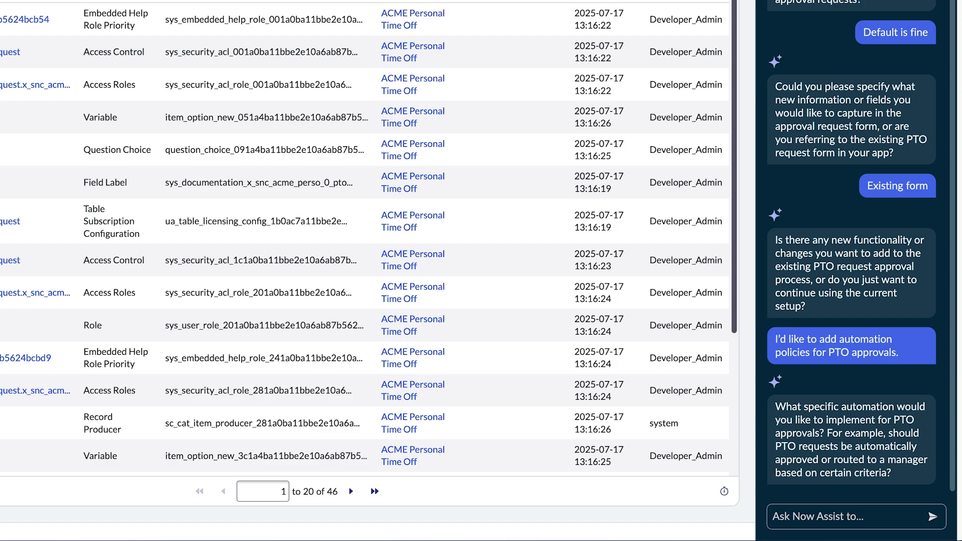
text(An email reminder should be sent to managers if a request has been pending for more than 72 hours.)
key(Return)
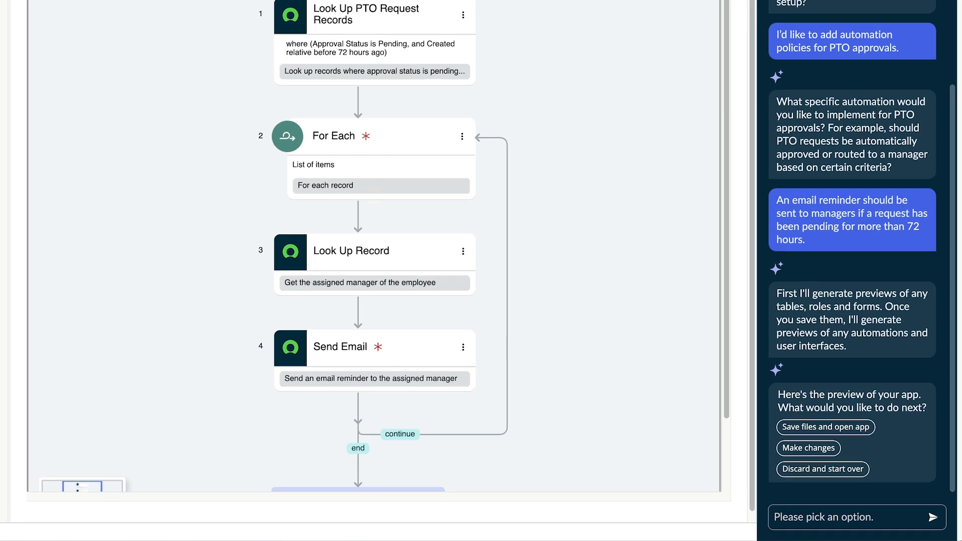
Request a dashboard where managers see PTO requests currently pending their approval, and save the generated files and open the app.
click(849, 491)
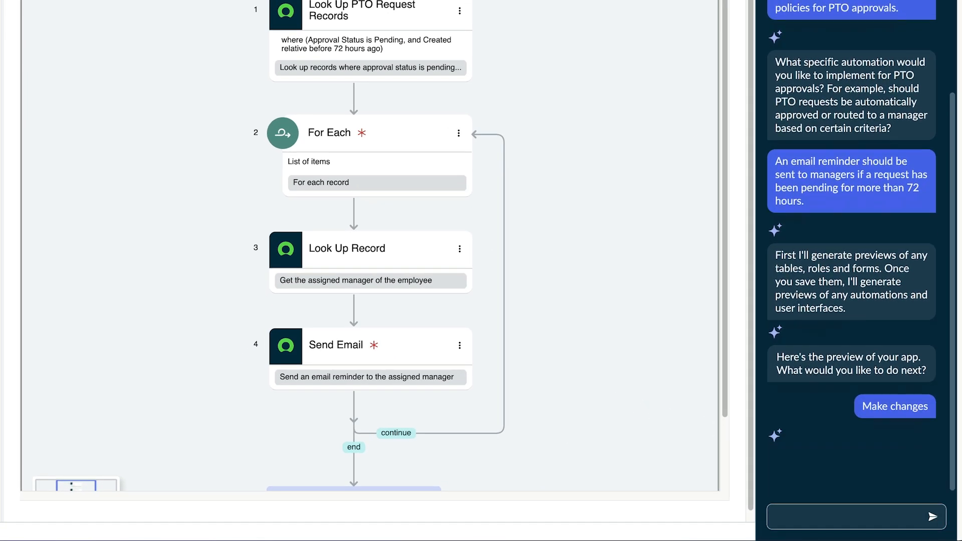
text(Add a)
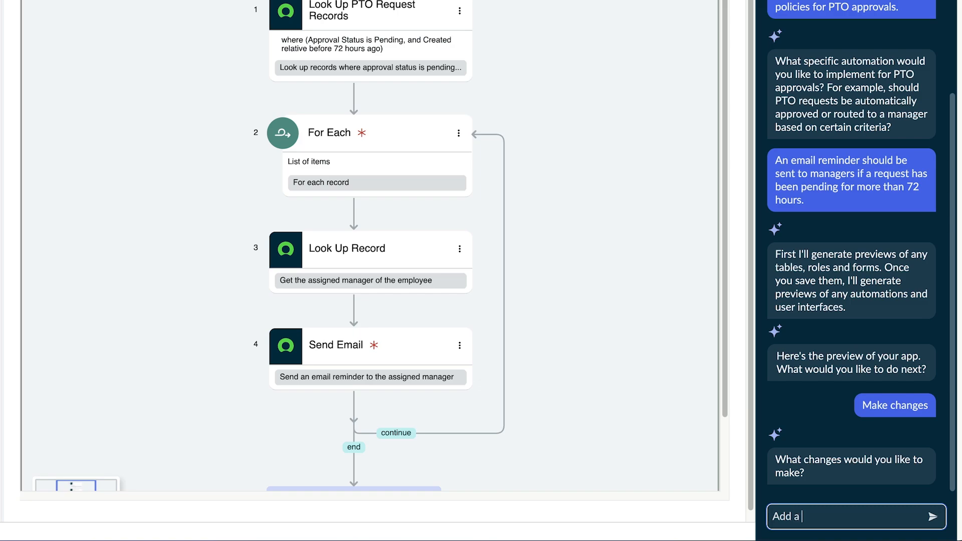
text( dashboard)
key(Return)
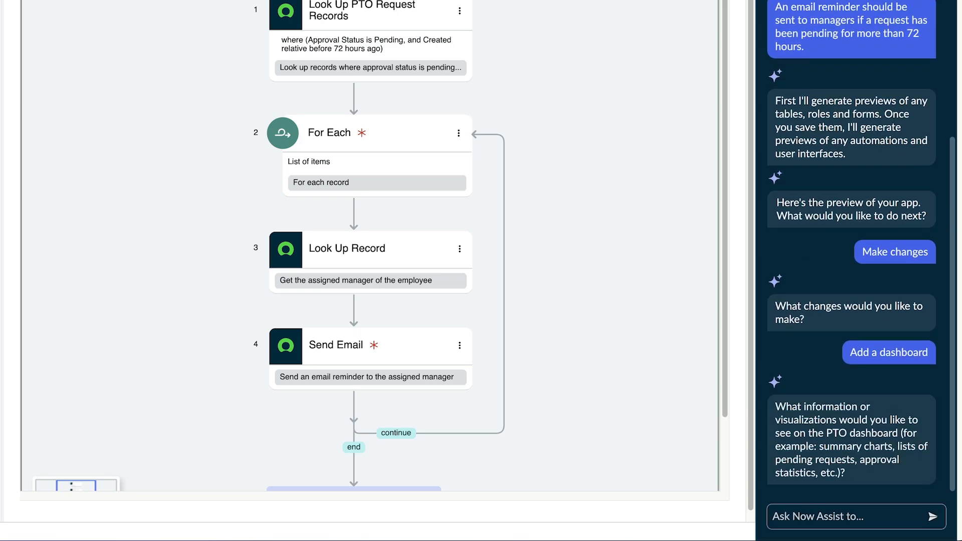
text(Managers should be able to access a dashboard listing PTO requests that are currently pending their approval.)
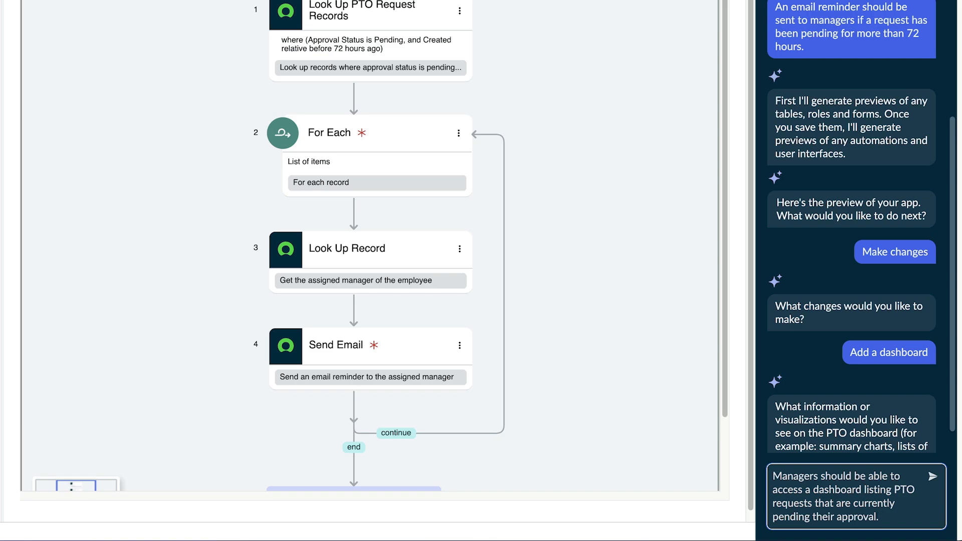
key(Return)
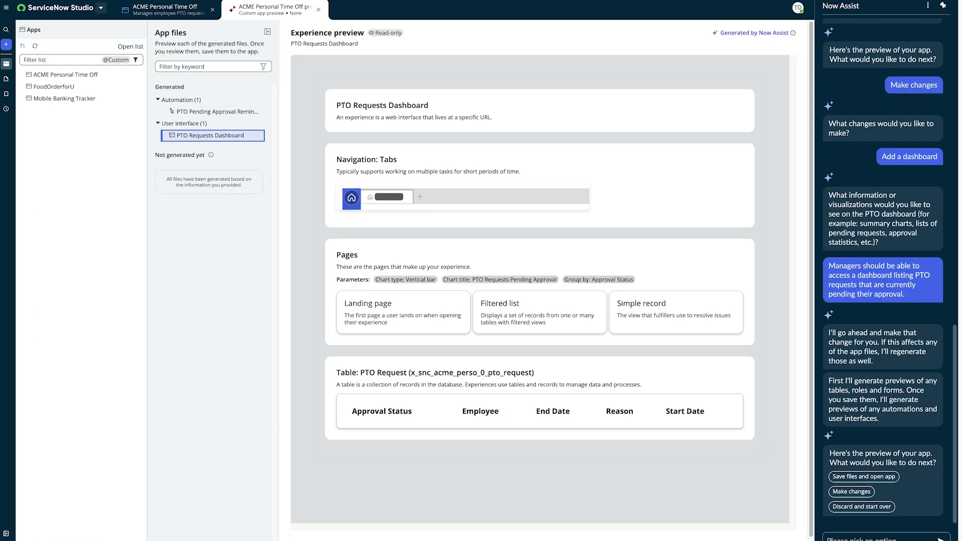
click(860, 477)
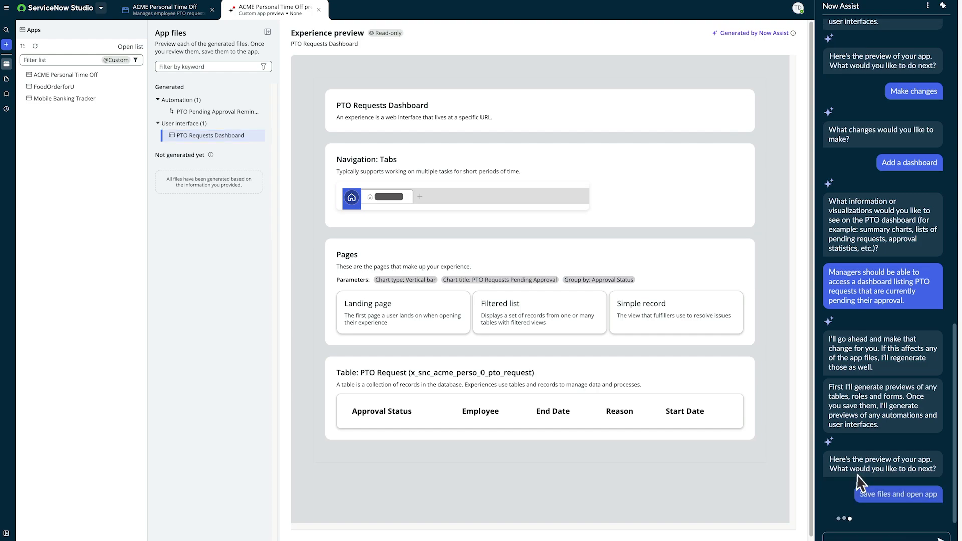